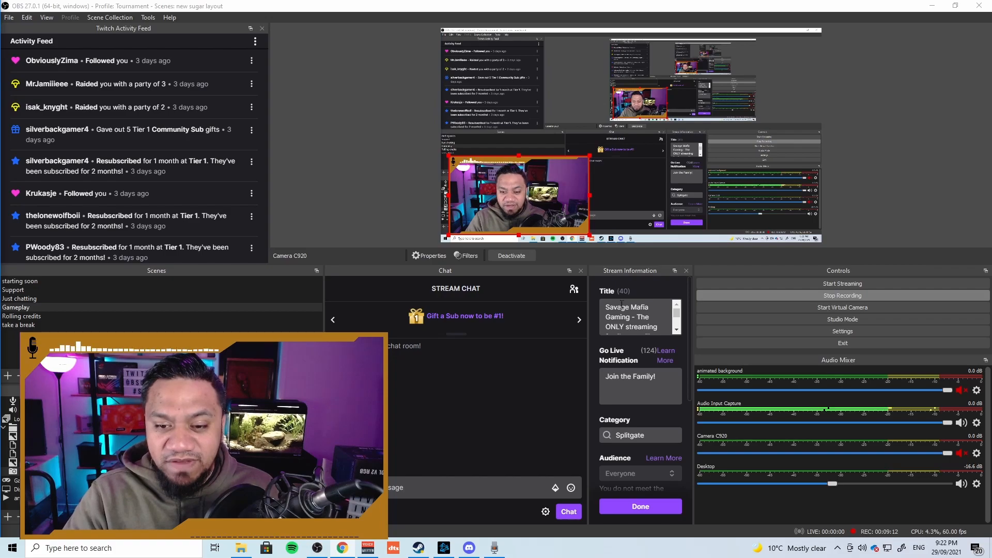
Clear the stream's category, search the categories for "call of", and clear that search without choosing a game.
scroll(641, 399, "down", 1)
scroll(641, 399, "up", 1)
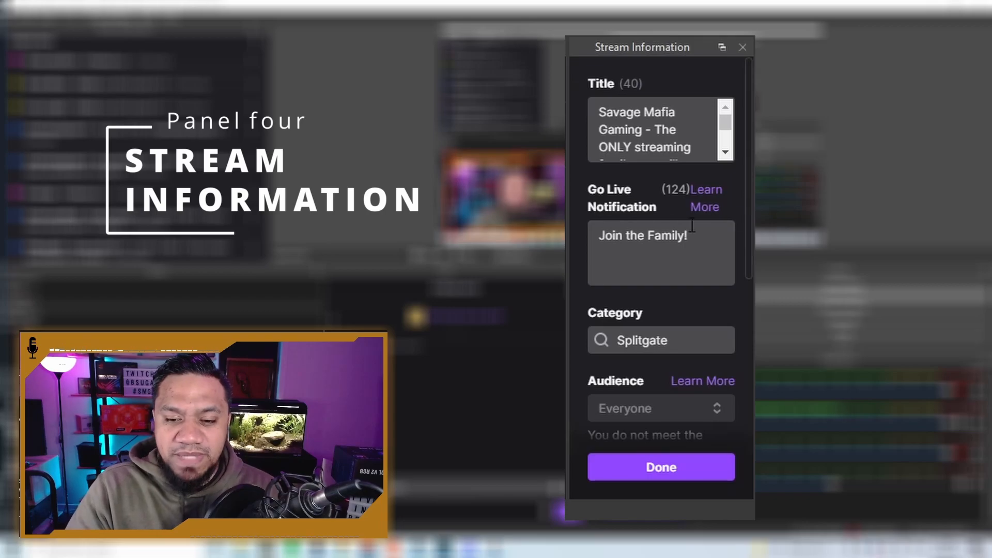
scroll(668, 223, "down", 3)
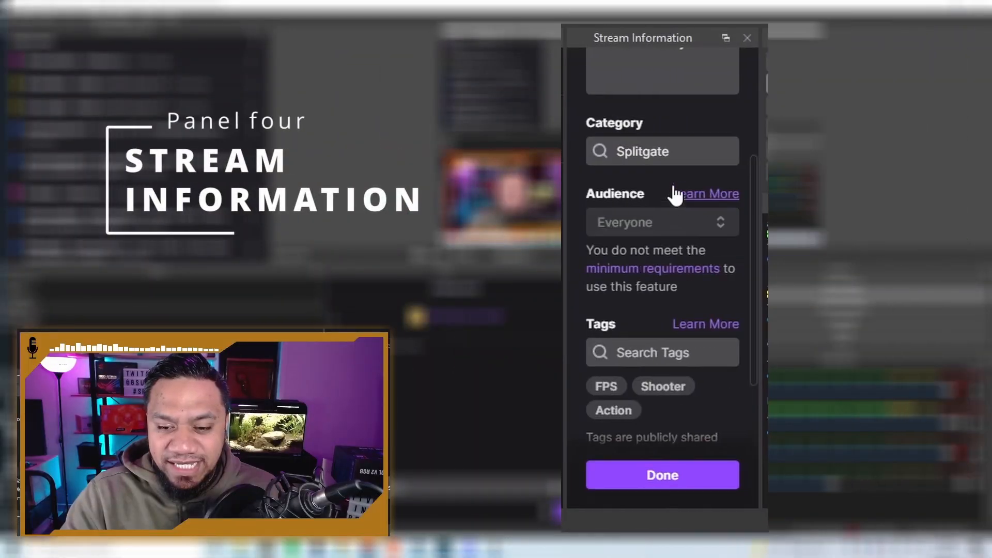
left_click(671, 151)
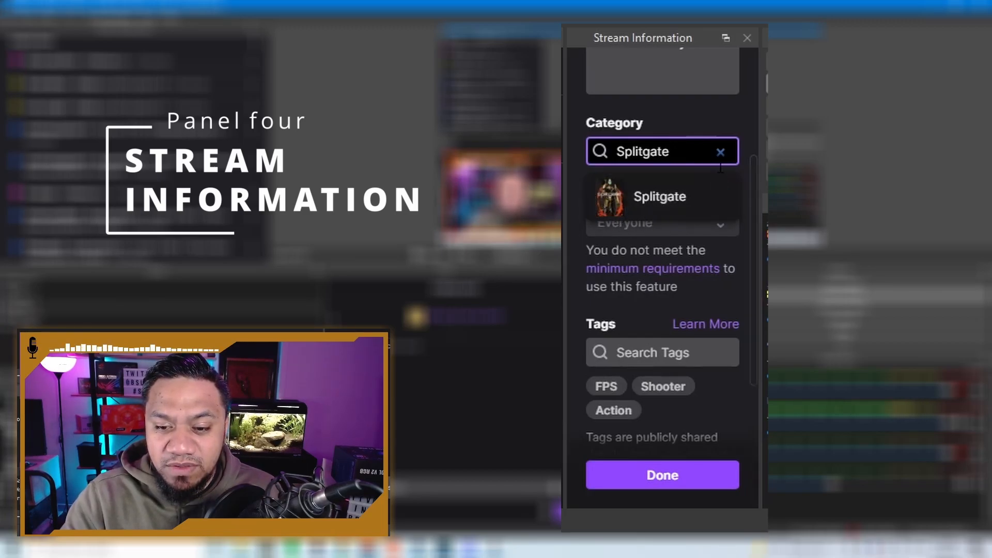
left_click(720, 152)
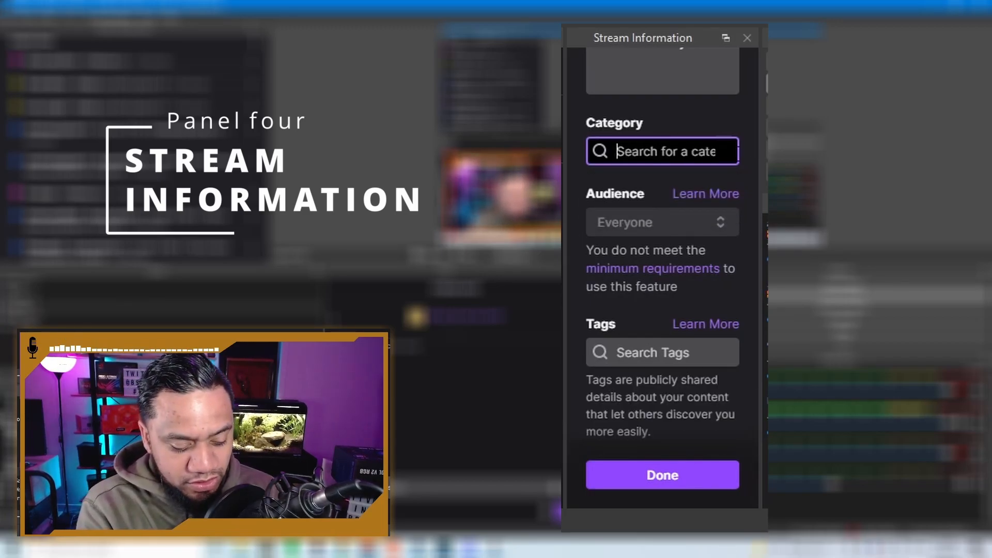
type("call of")
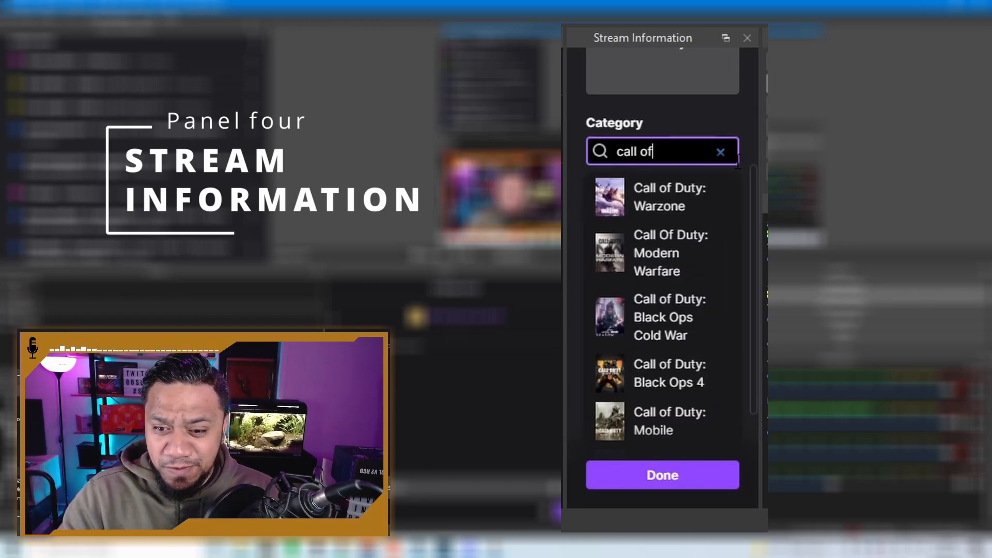
left_click(720, 153)
Browse the available stream tags and close the list without adding any.
scroll(715, 195, "down", 2)
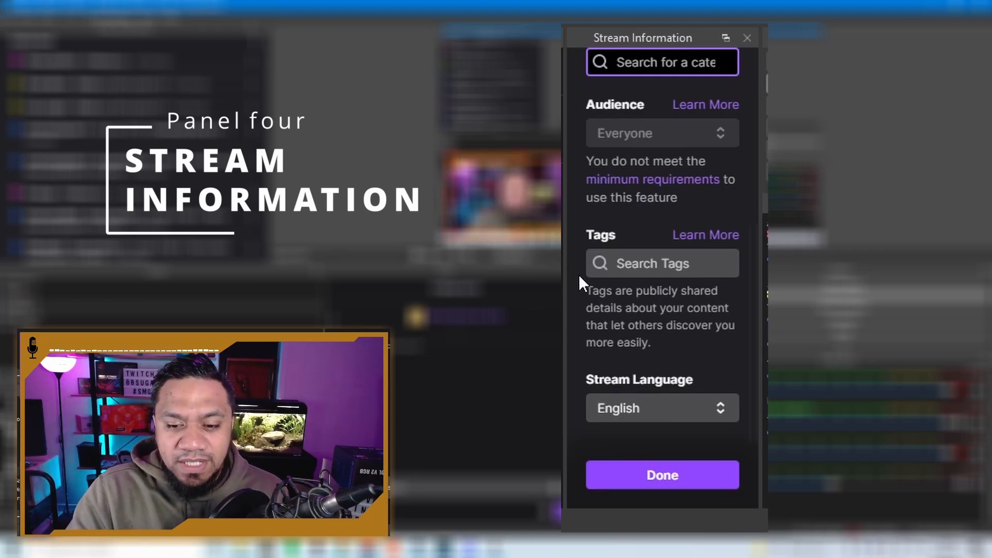
left_click(650, 265)
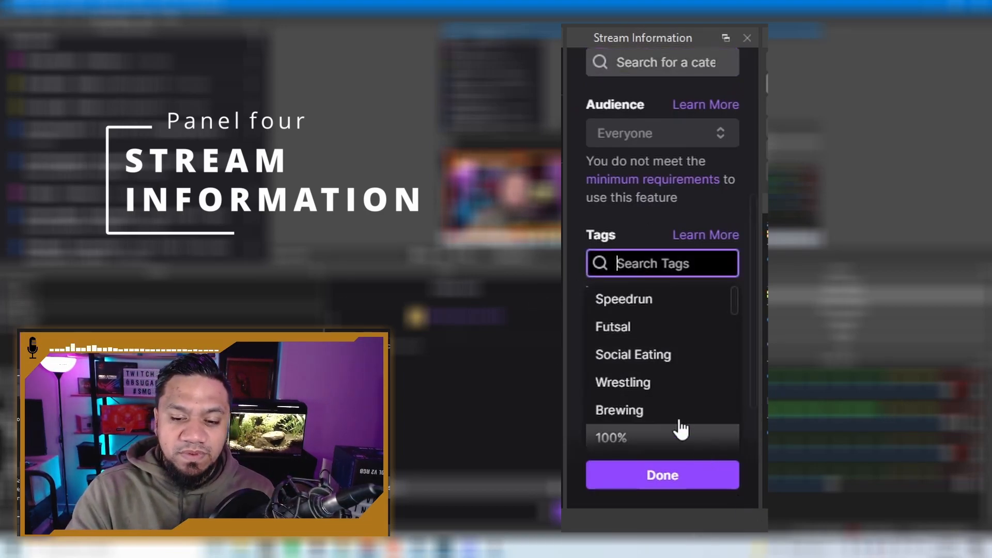
scroll(665, 410, "down", 5)
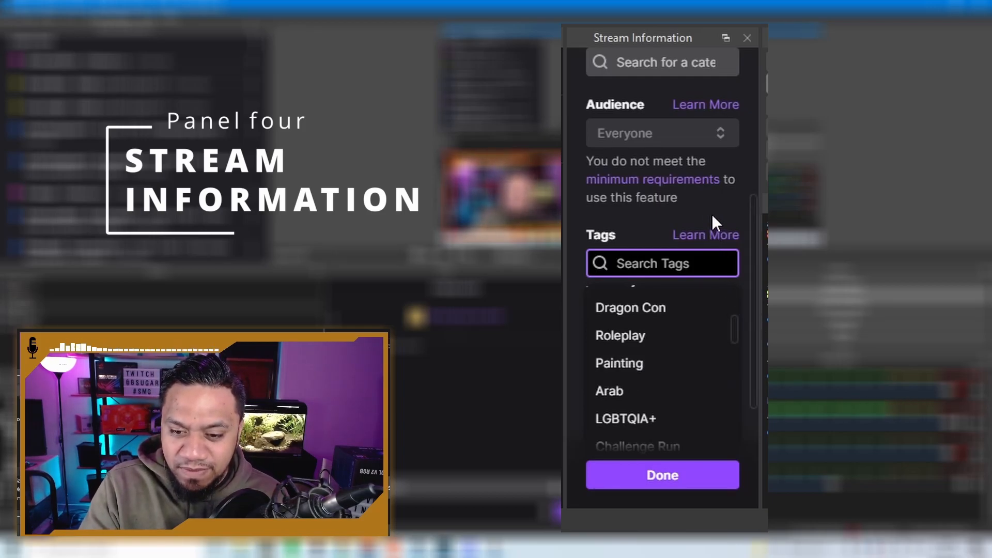
left_click(580, 218)
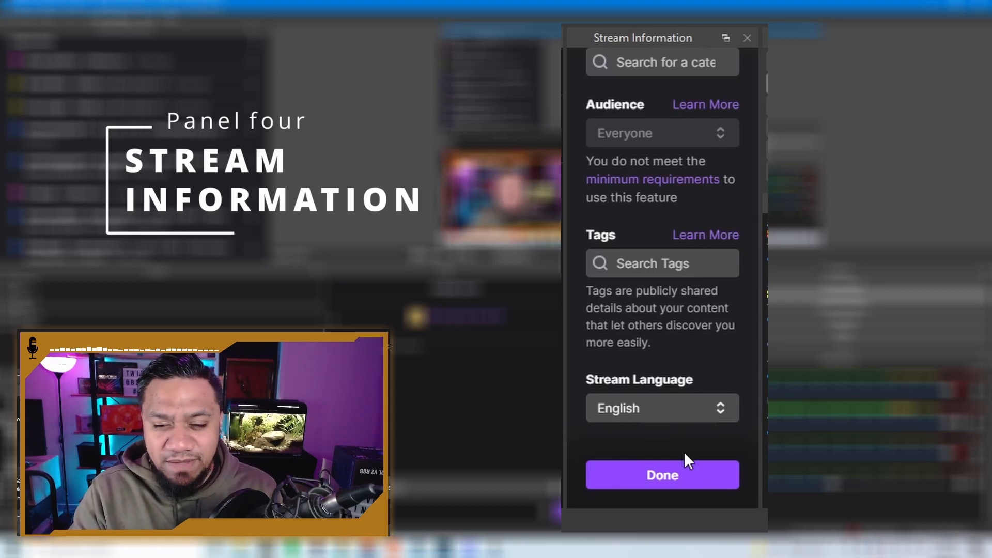
scroll(637, 376, "up", 3)
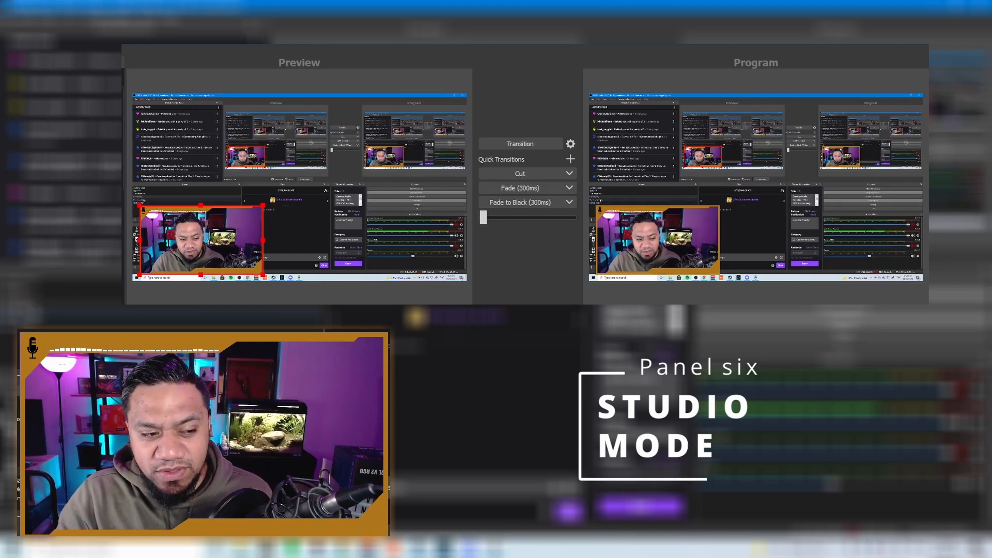
Load the Just chatting scene into the Studio Mode preview and enable Duplicate Scene in the transition options.
left_click(34, 300)
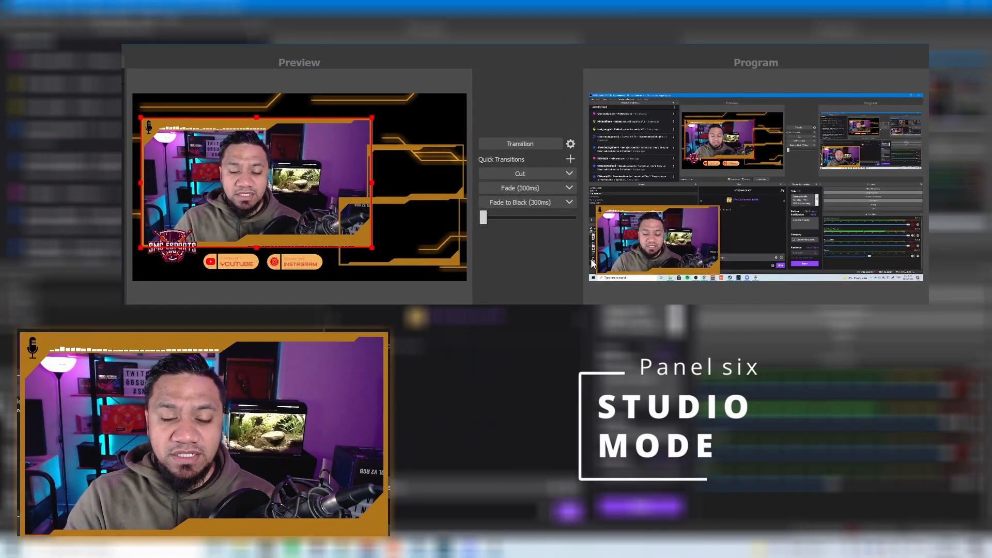
left_click(571, 147)
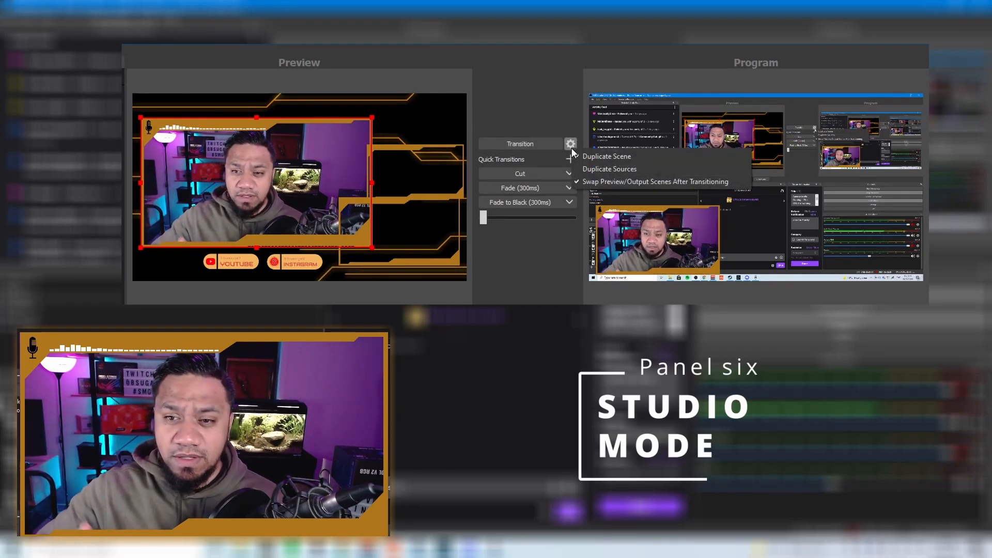
left_click(605, 156)
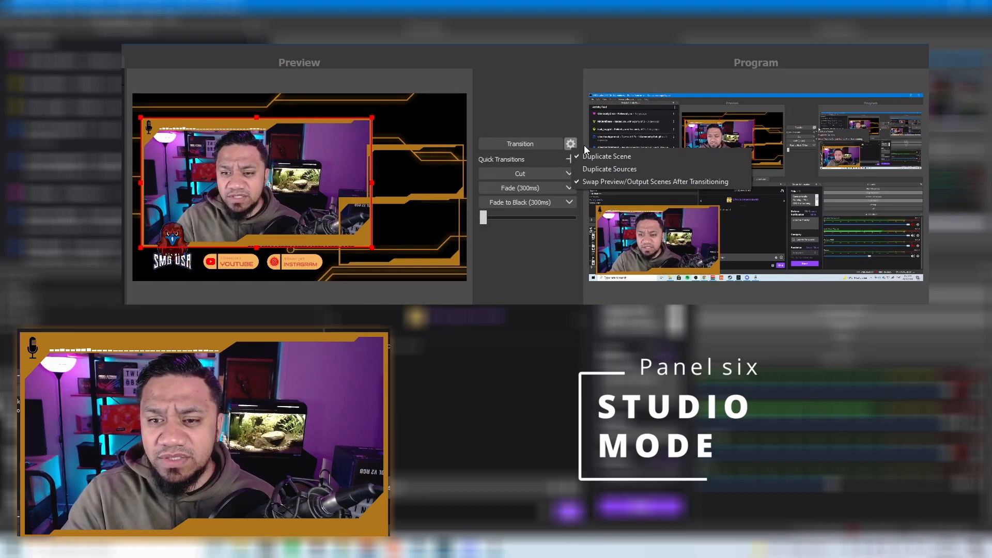
left_click(558, 83)
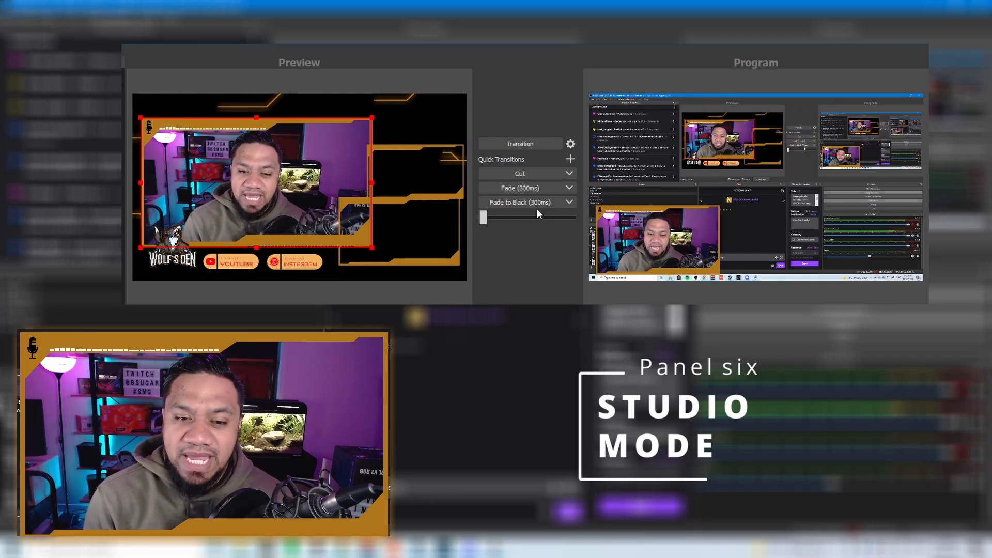
Transition the previewed Just chatting scene to the program output and check the options of the Fade (300ms) quick transition.
left_click(534, 145)
left_click(567, 192)
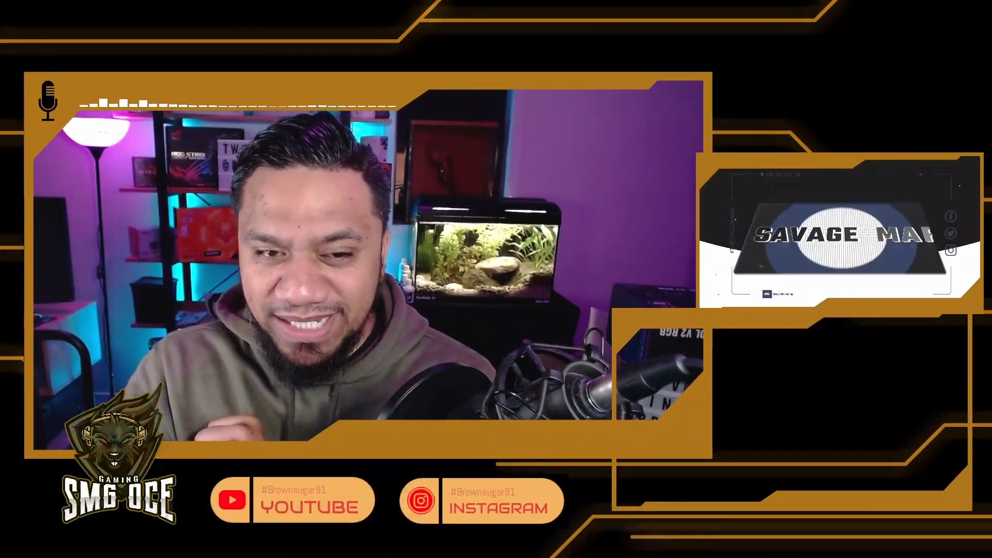
left_click(566, 188)
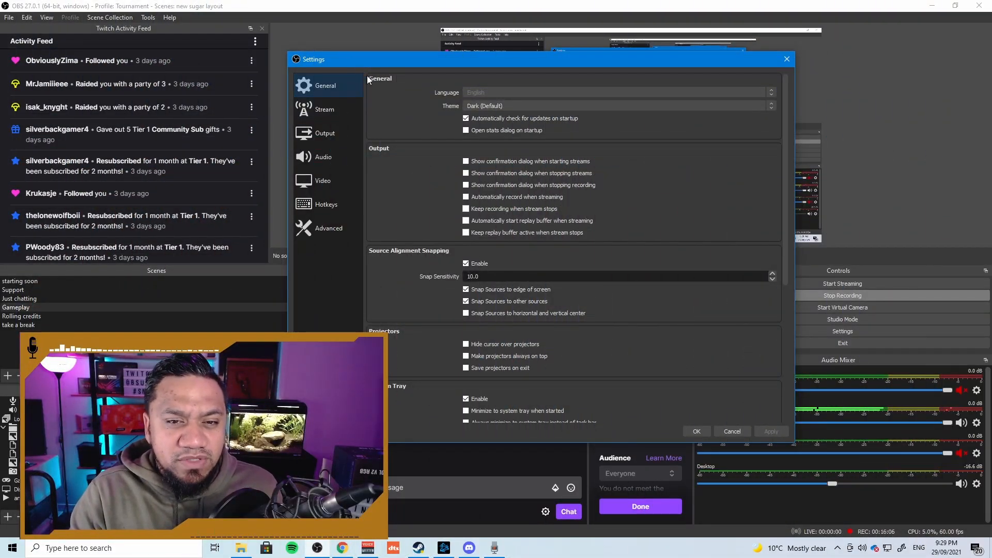
Review the General settings and the list of streaming services offered in the Stream settings.
scroll(424, 248, "down", 5)
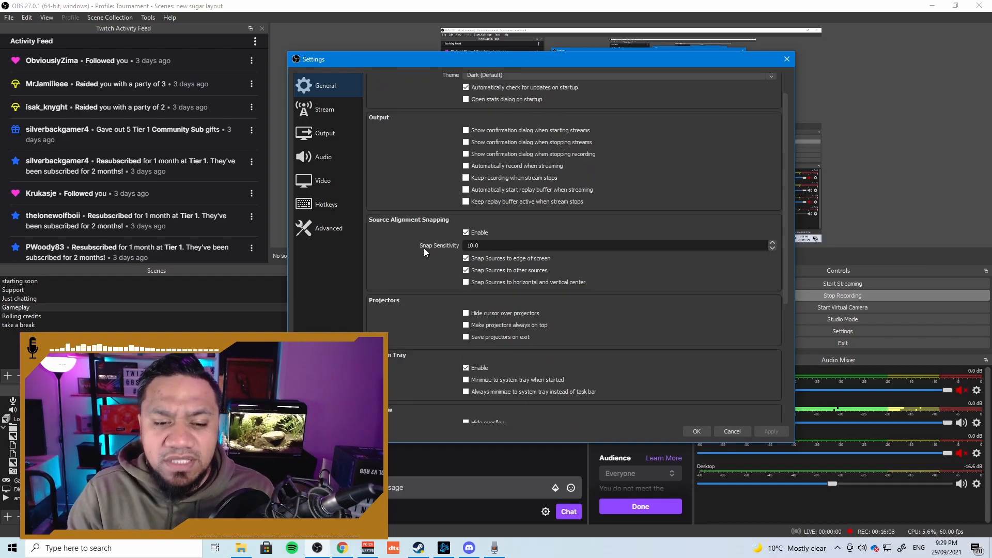
scroll(420, 255, "down", 3)
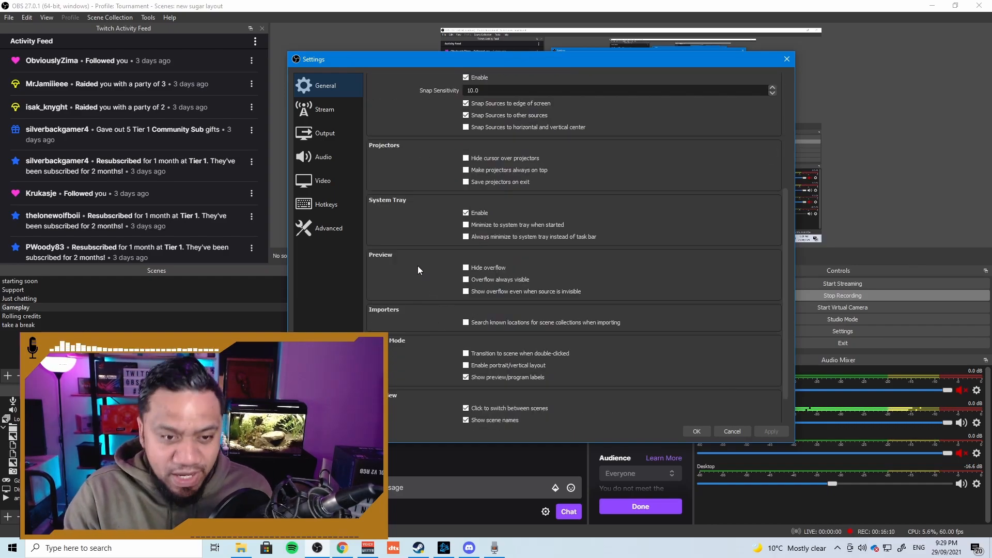
scroll(497, 262, "up", 2)
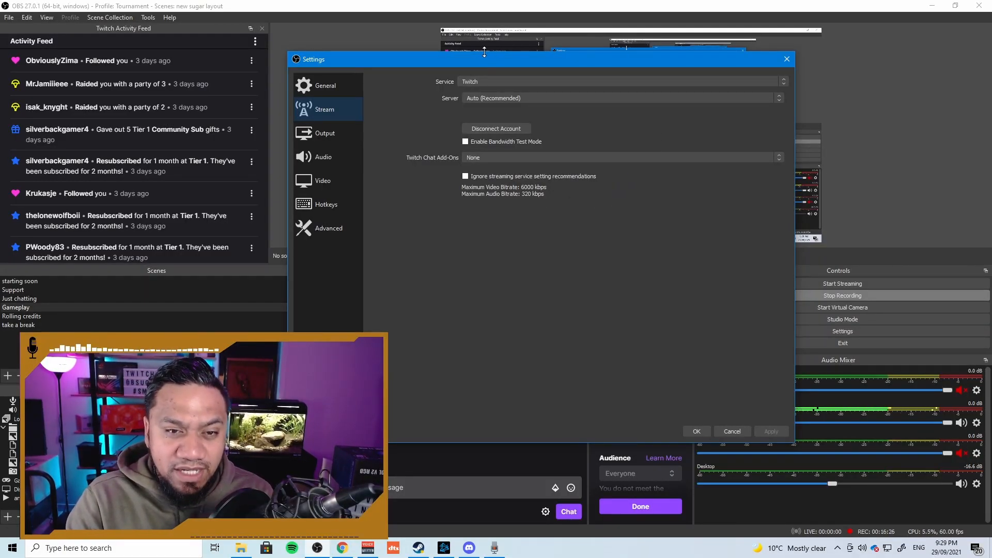
left_click(506, 82)
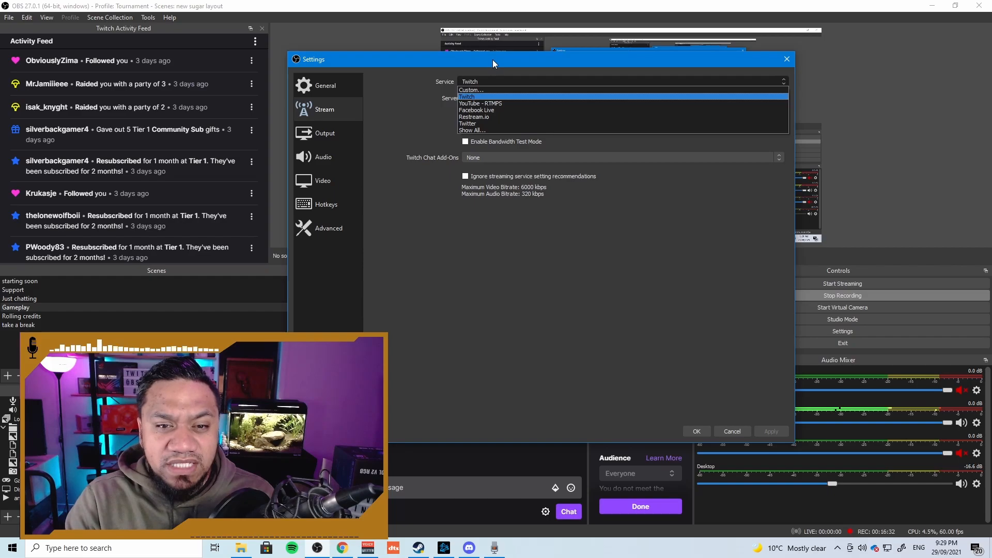
left_click(405, 76)
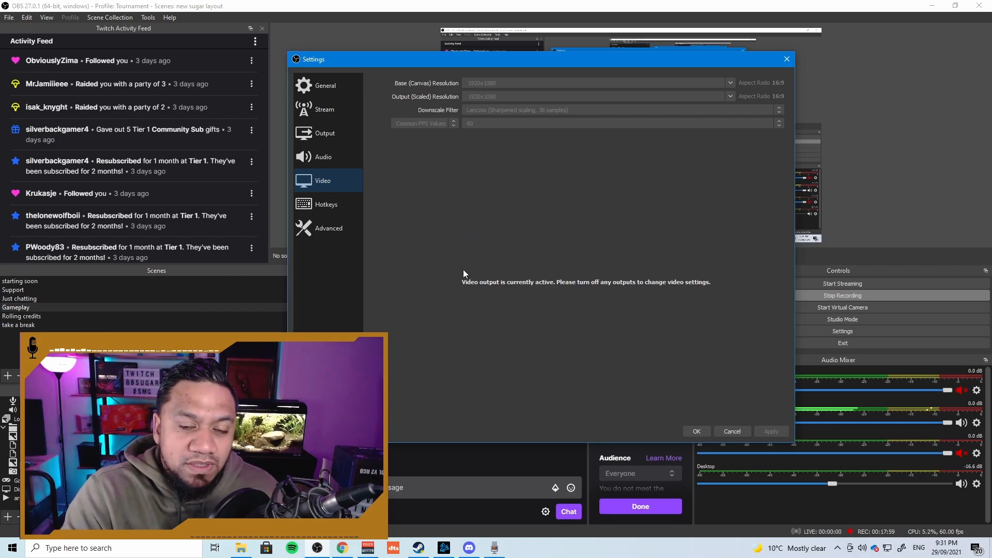
Look over the Hotkeys and Advanced settings, and bring up the Output settings for streaming.
left_click(337, 206)
left_click(344, 233)
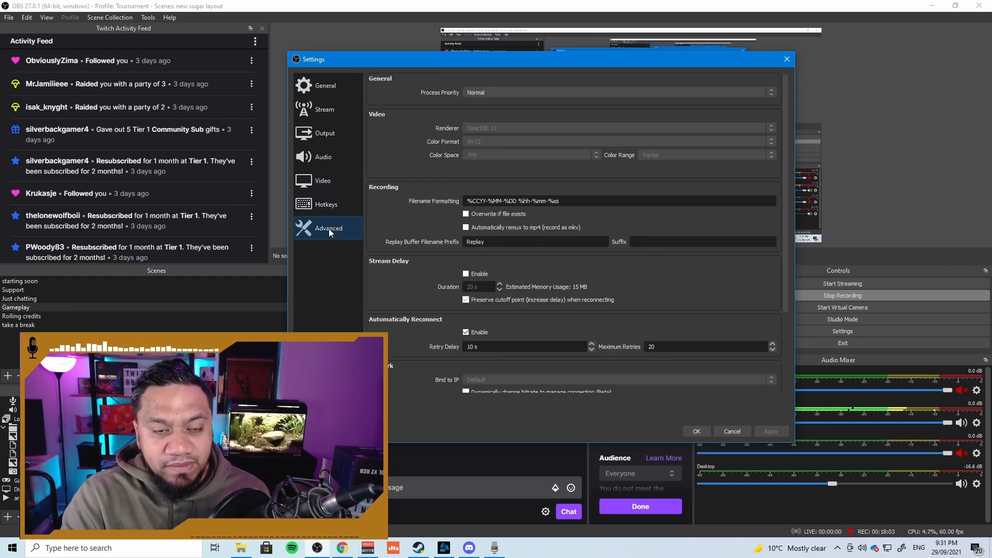
left_click(316, 130)
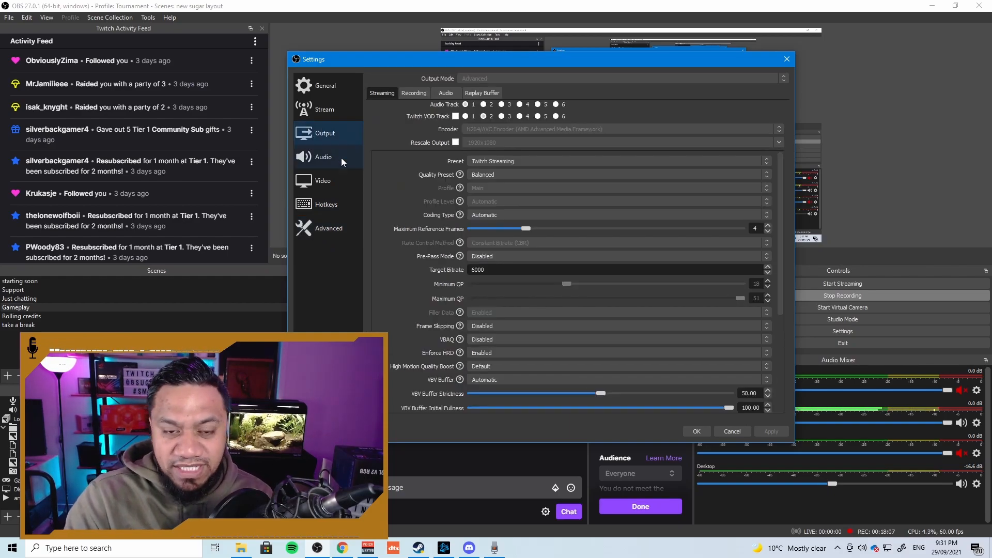
mouse_move(449, 204)
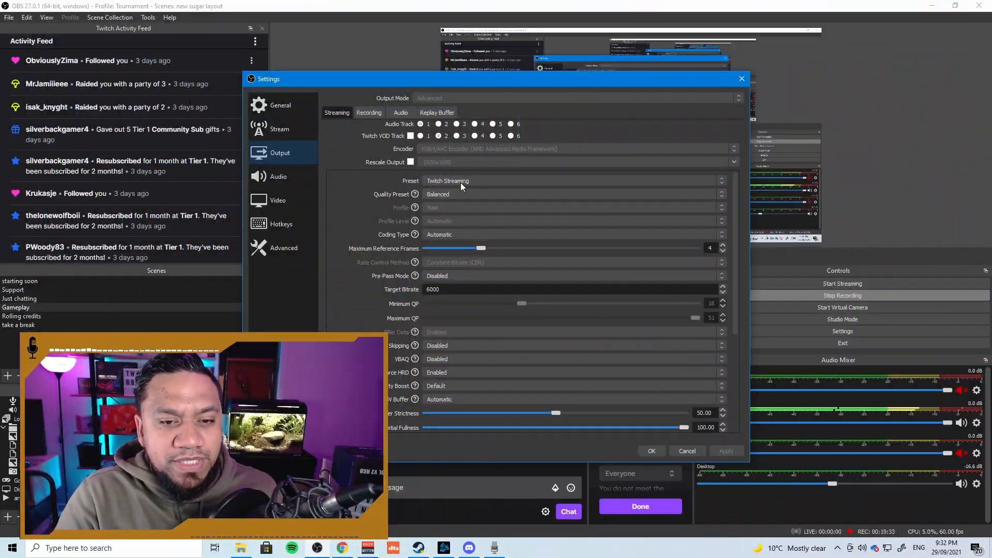
Examine the encoder preset choices for streaming, leaving Twitch Streaming selected.
left_click(461, 181)
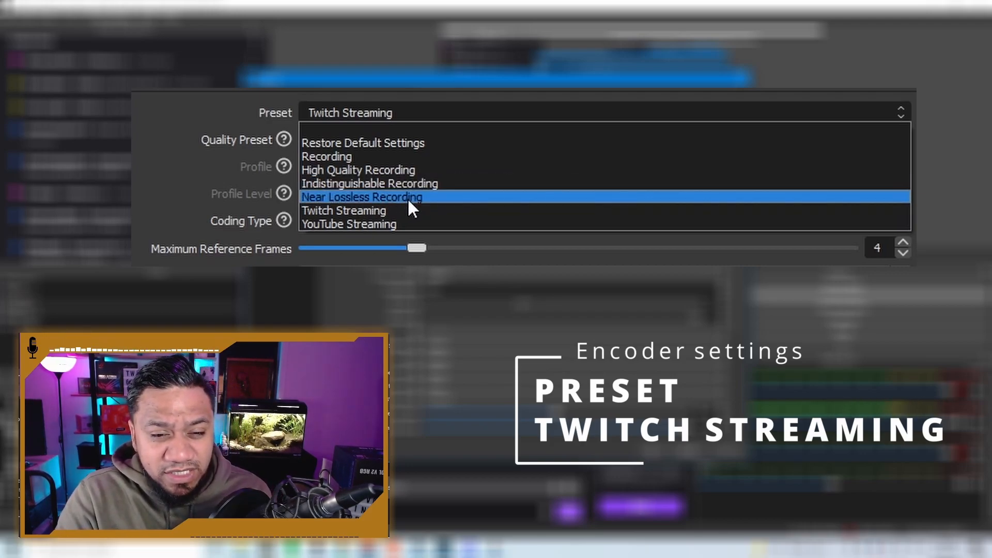
left_click(161, 104)
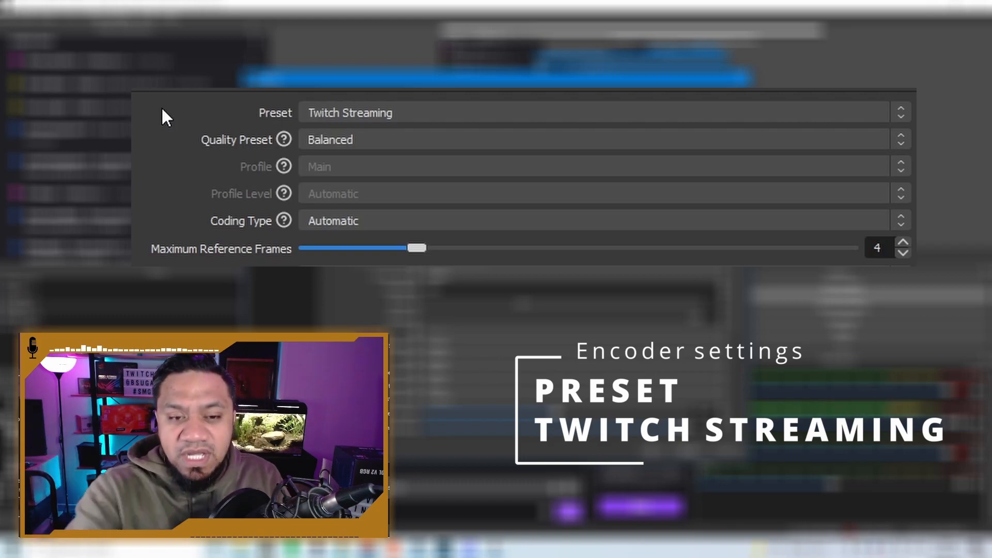
left_click(401, 115)
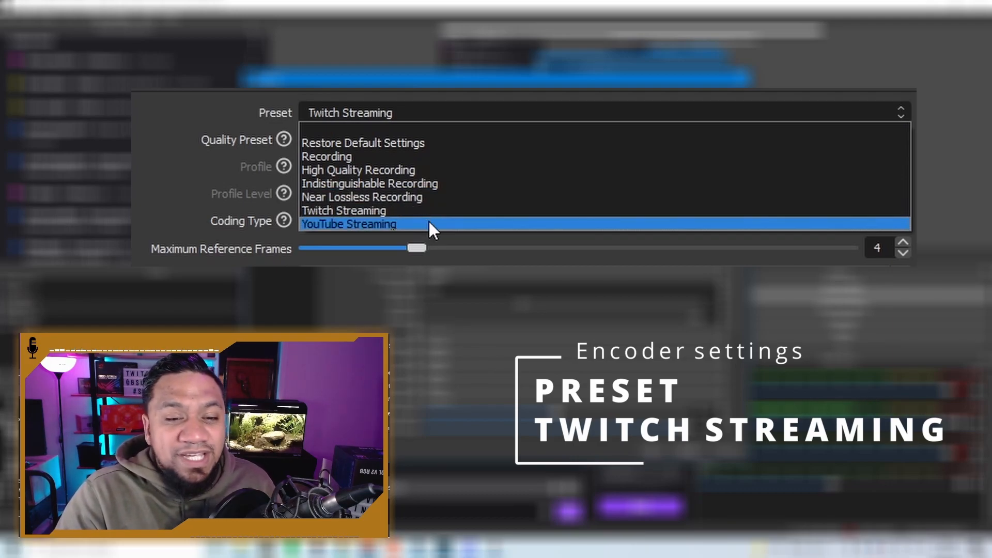
left_click(133, 122)
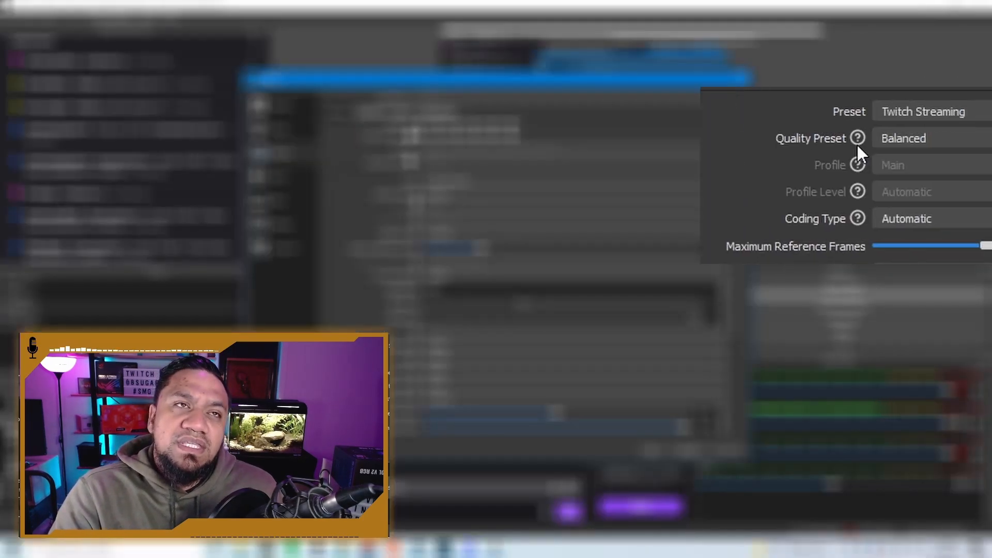
Read the explanations of the streaming encoder options, including Quality Preset, Profile Level, Pre-Pass Mode and Frame Skipping.
mouse_move(417, 195)
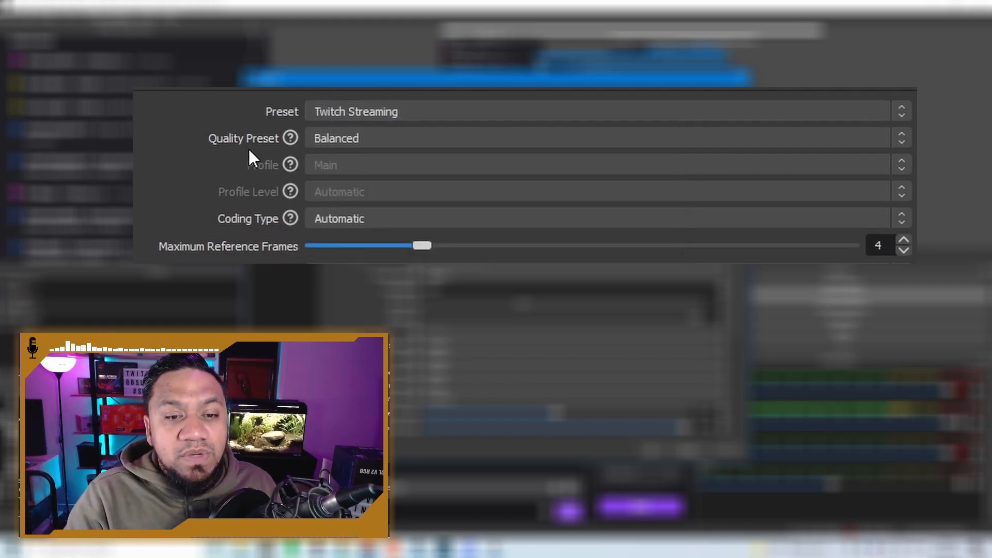
mouse_move(210, 186)
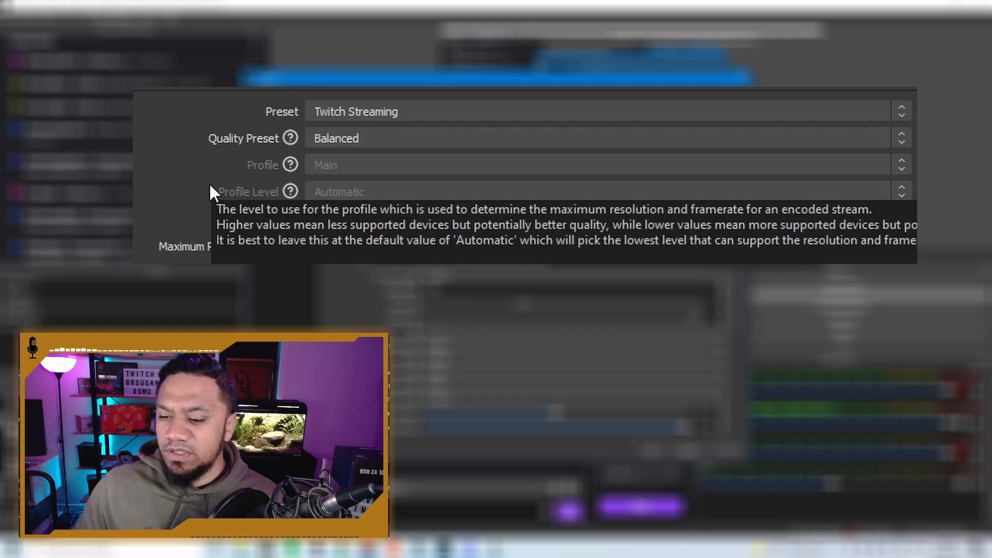
scroll(581, 196, "down", 1)
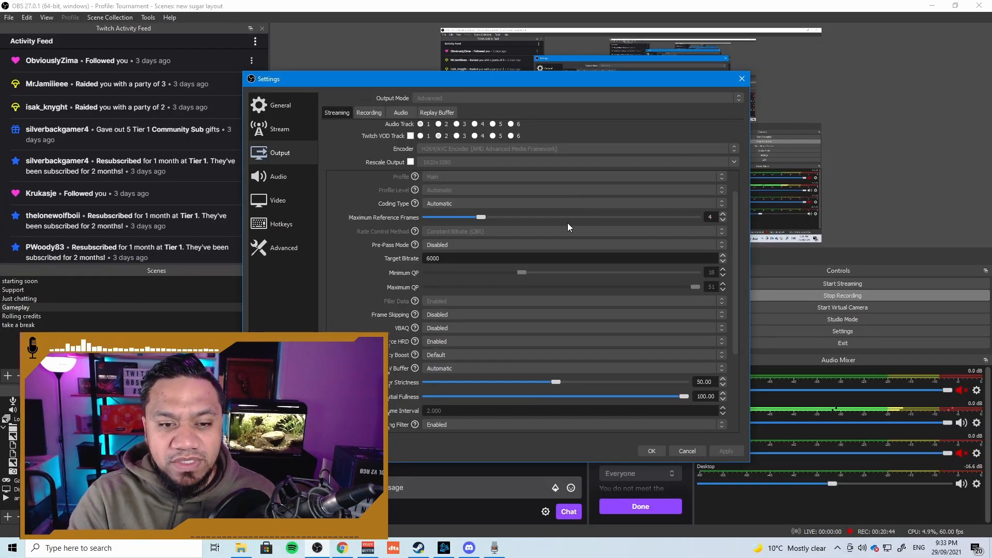
scroll(567, 222, "up", 1)
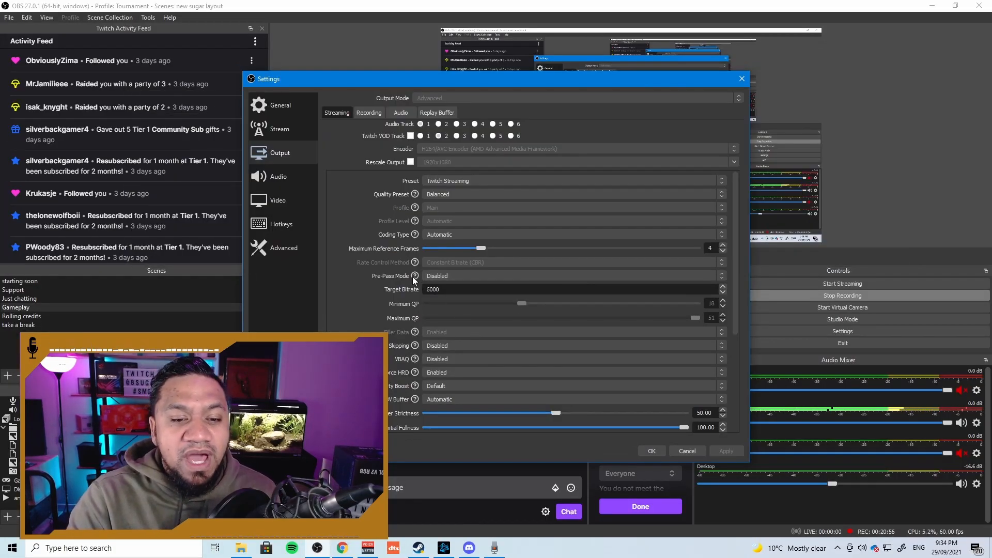
mouse_move(409, 279)
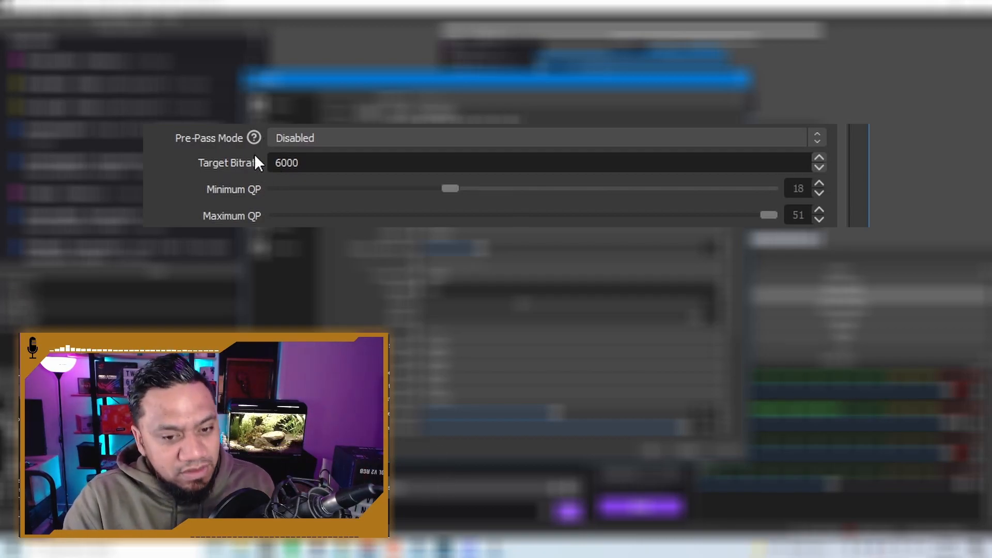
mouse_move(261, 133)
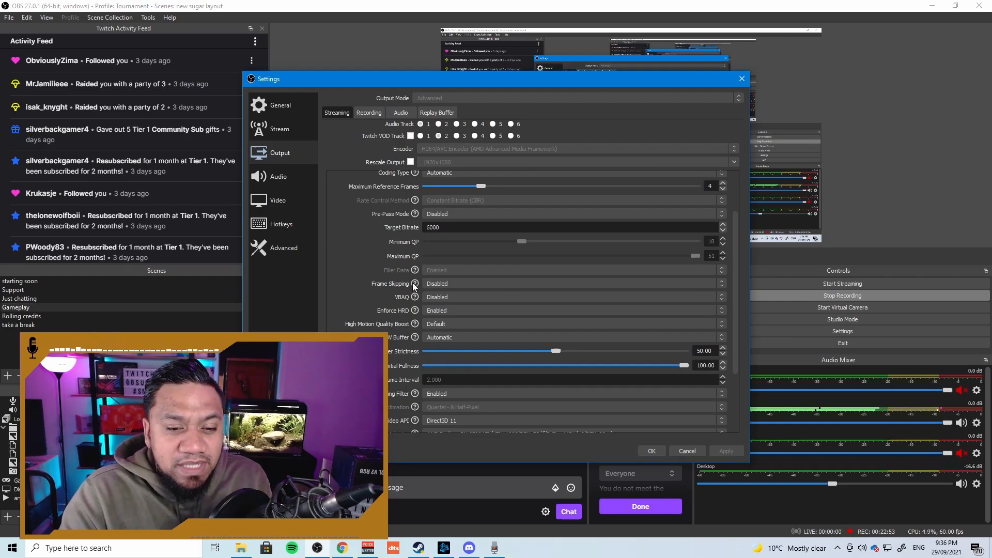
mouse_move(414, 286)
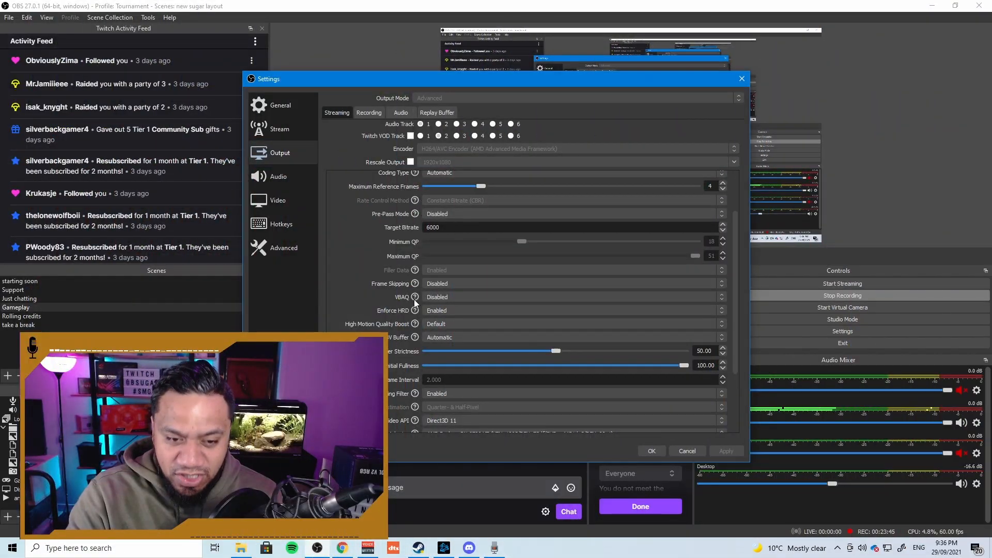
Review the VBAQ, High Motion Quality Boost and VBV Buffer encoder options, leaving the quality boost on Default.
mouse_move(414, 302)
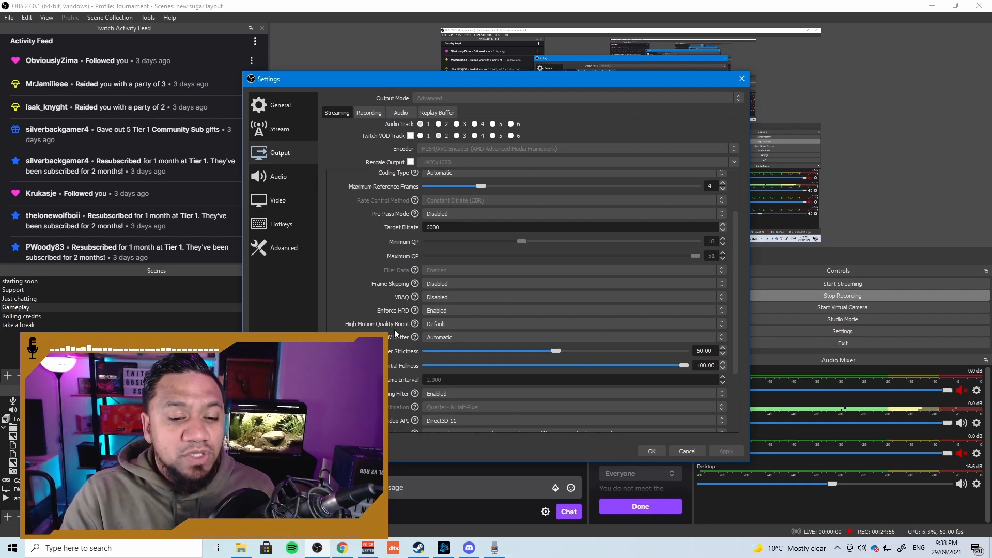
left_click(451, 324)
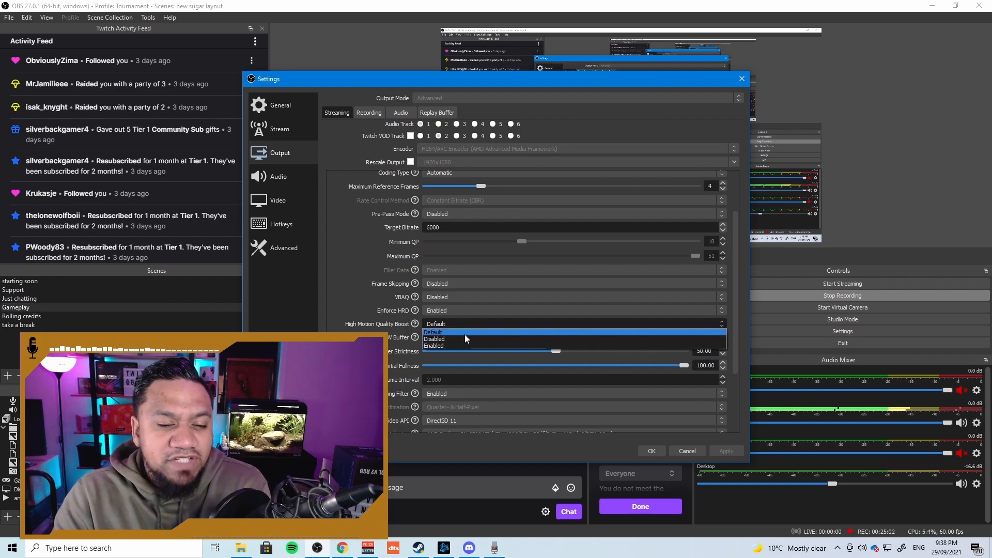
left_click(515, 80)
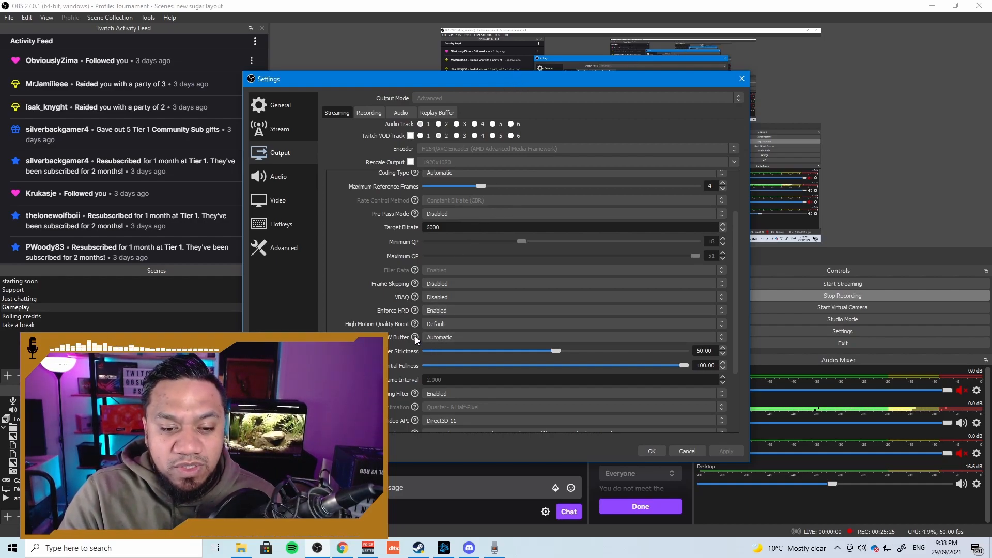
mouse_move(416, 339)
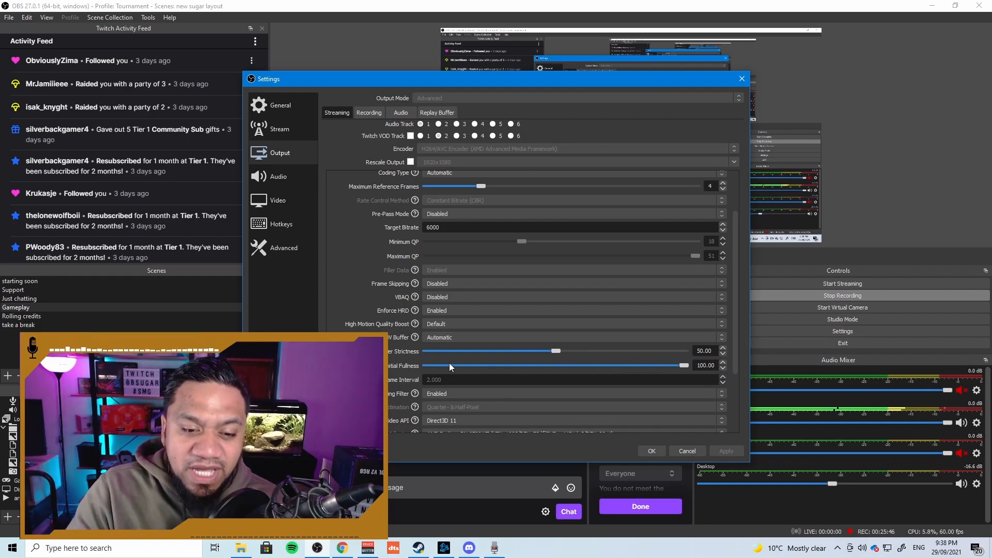
Read the Deblocking Filter explanation and check the available video adapters, keeping the AMD Radeon RX 6700 XT selected.
scroll(432, 337, "down", 1)
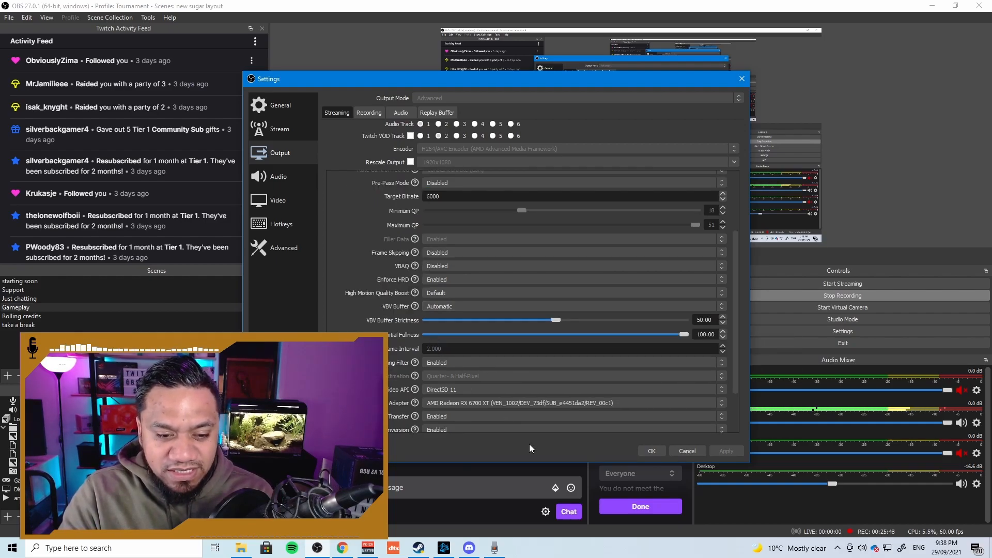
scroll(457, 395, "down", 1)
scroll(459, 397, "down", 1)
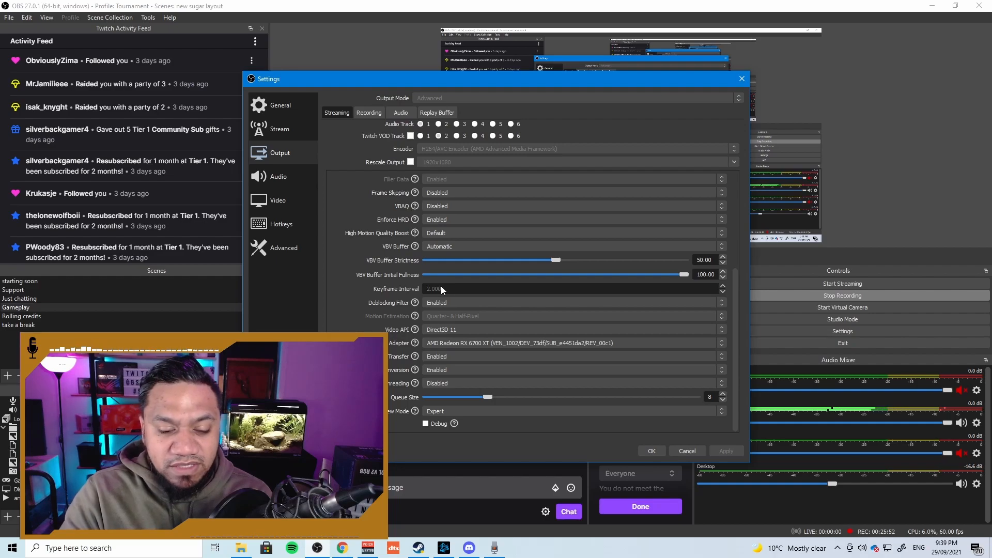
mouse_move(413, 304)
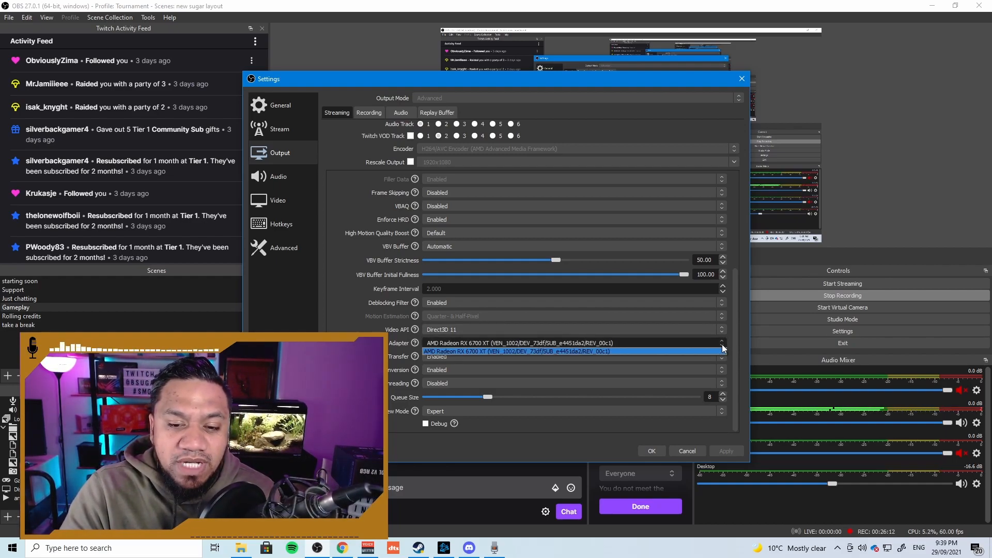
key("Escape")
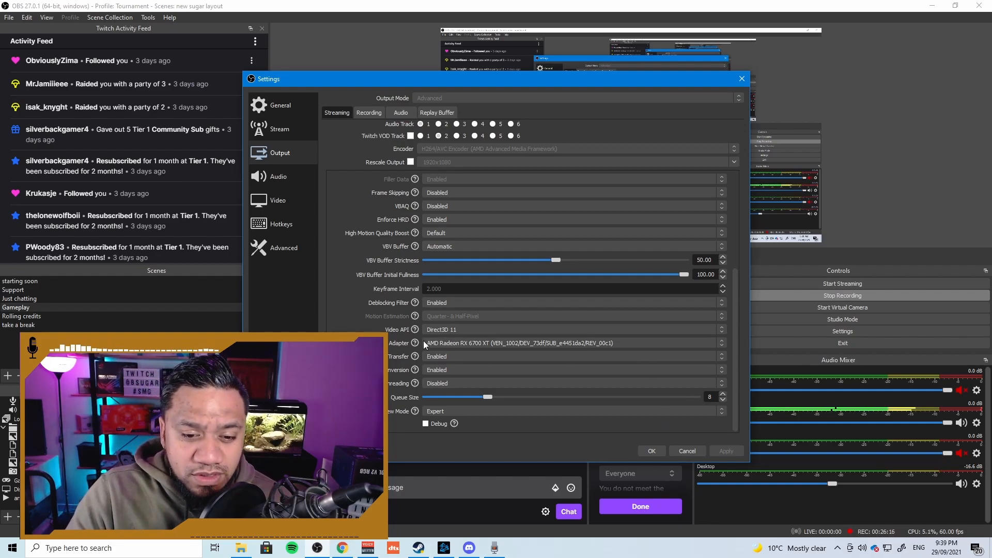
Examine the OpenCL Transfer, OpenCL Conversion and Multi-Threading options of the streaming encoder.
mouse_move(416, 358)
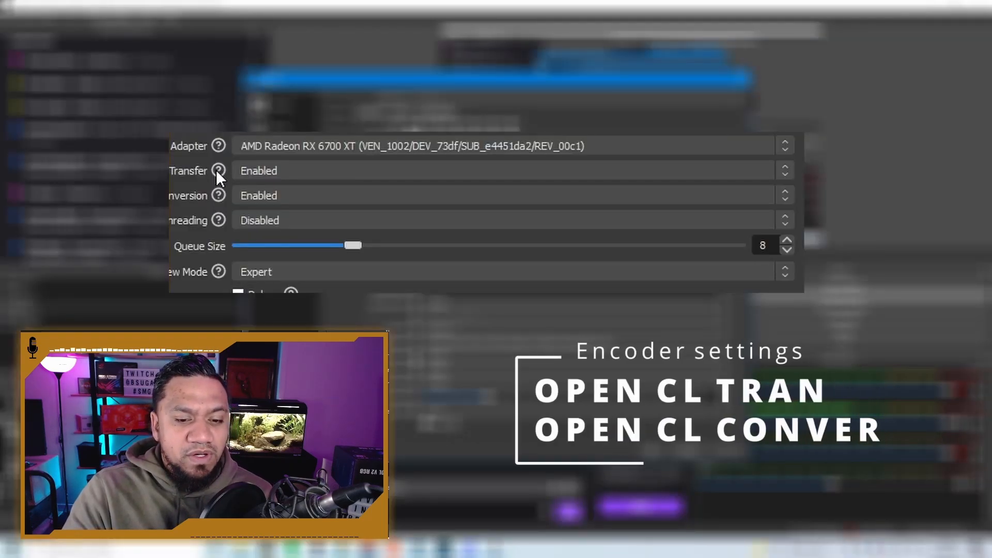
mouse_move(283, 224)
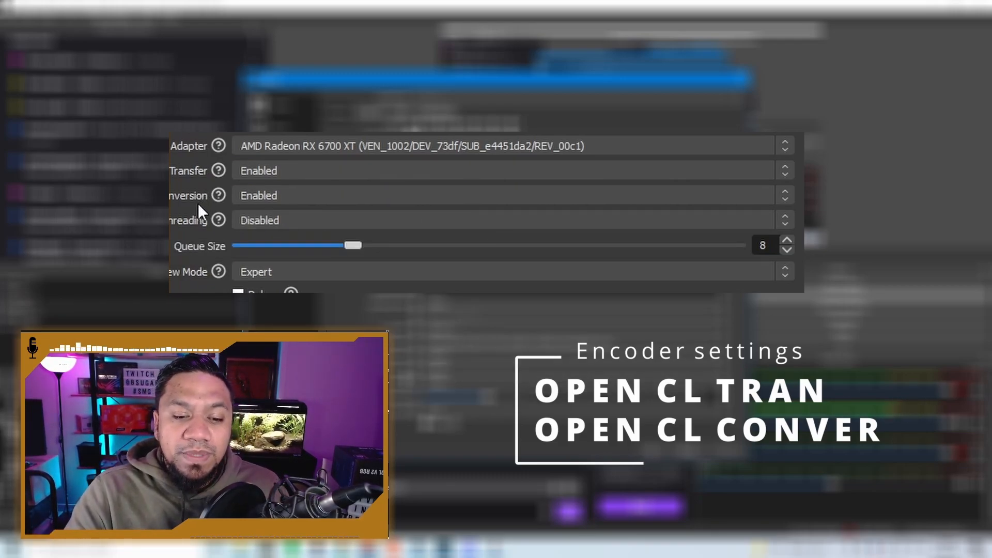
mouse_move(198, 203)
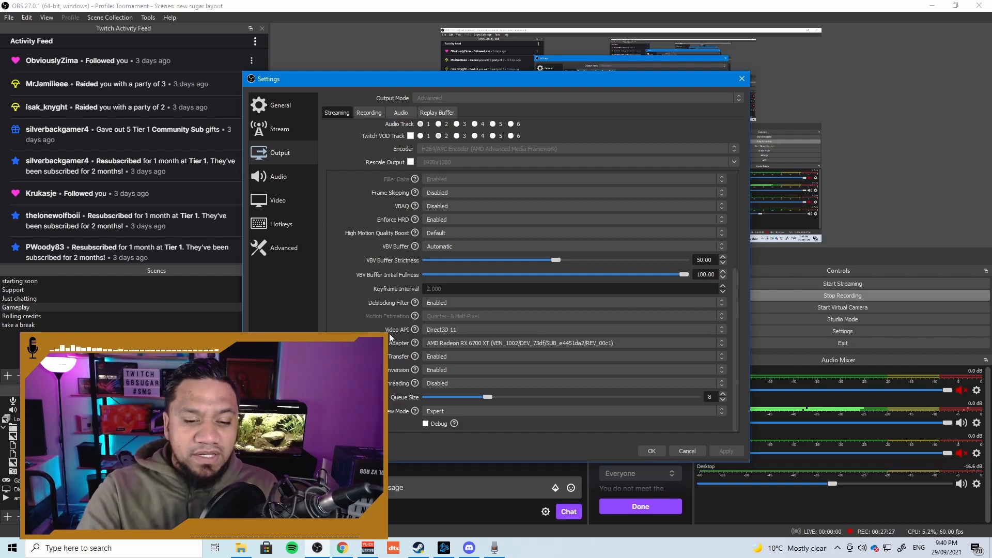
mouse_move(415, 373)
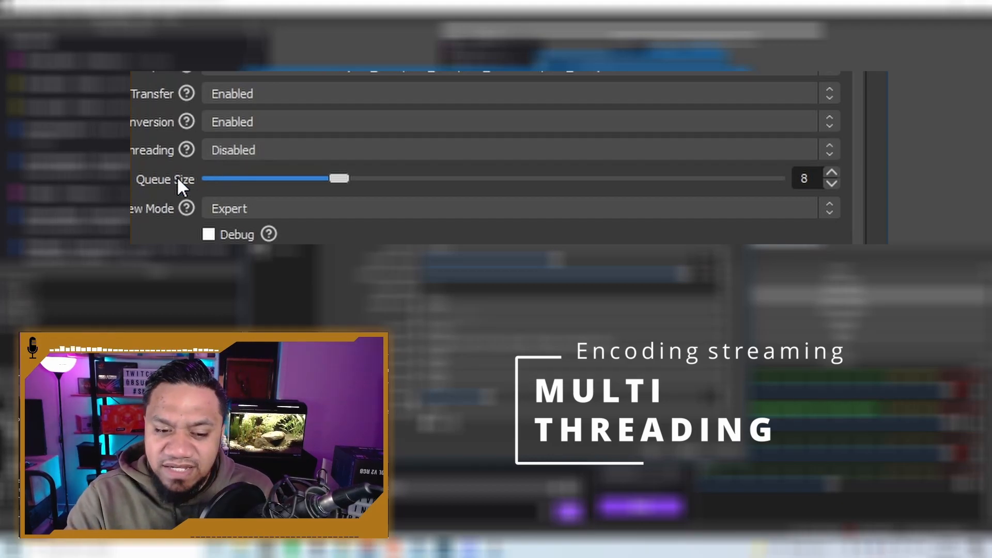
scroll(243, 119, "up", 10)
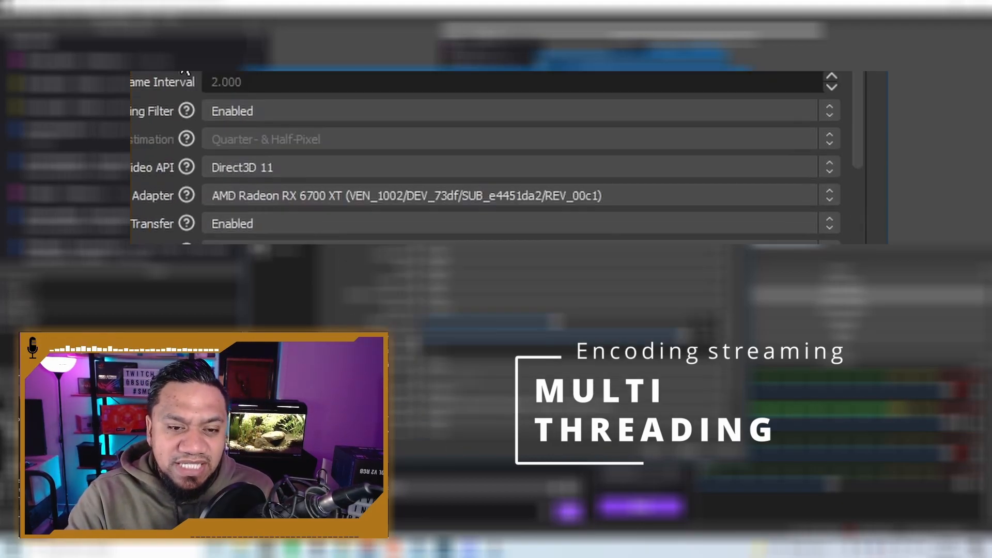